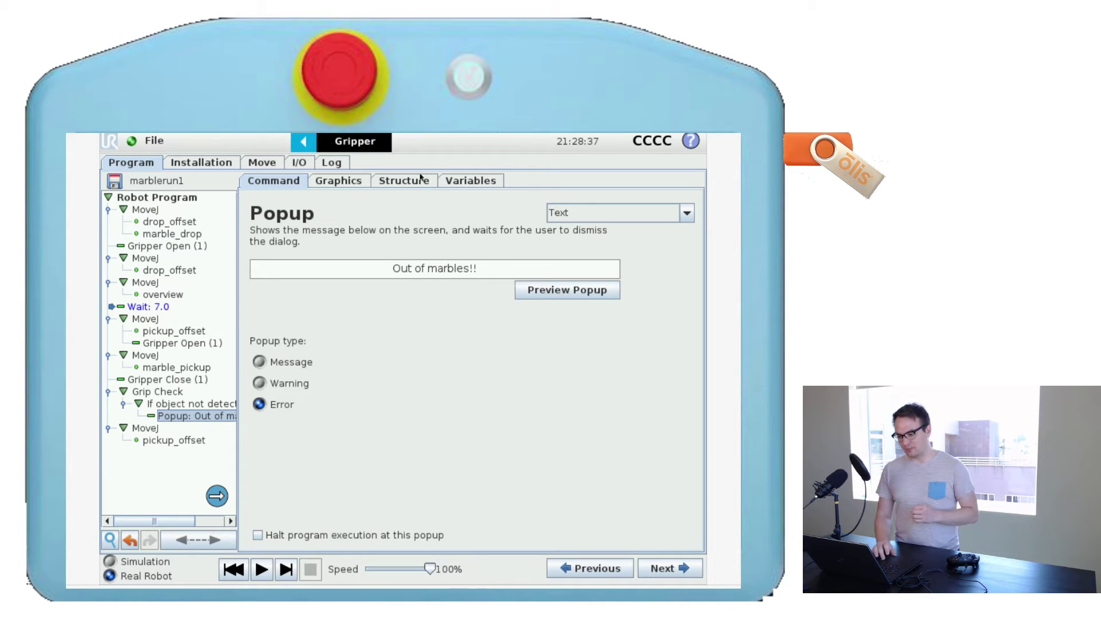
# Replace the out-of-marbles popup under Grip Check's "If object not detected" branch with an Olis Teleop node
pyautogui.click(412, 182)
pyautogui.click(517, 535)
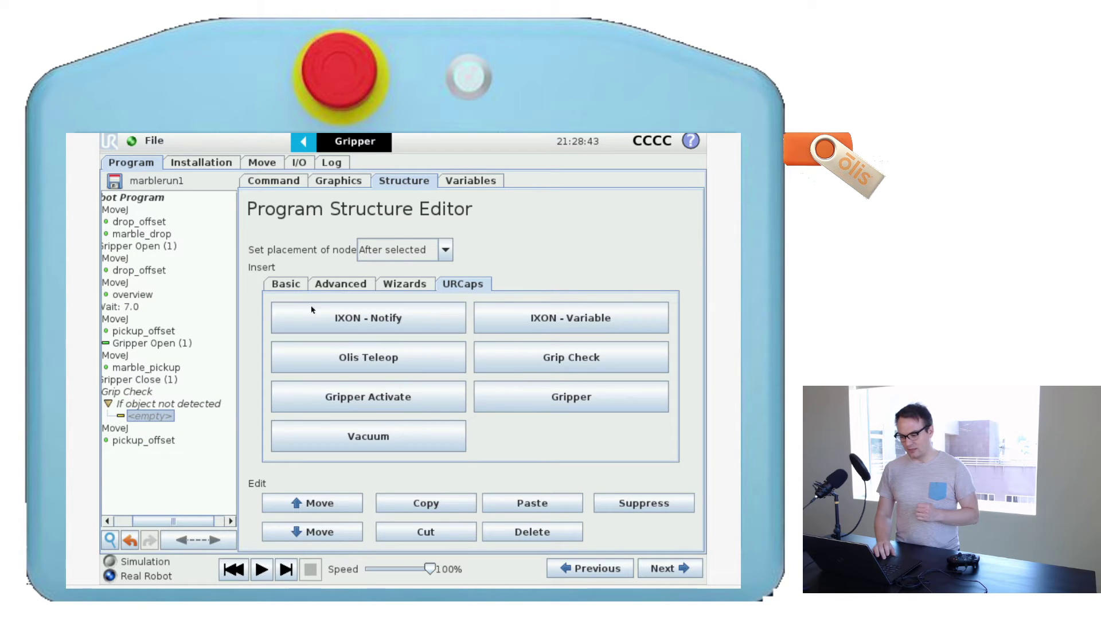
pyautogui.click(289, 285)
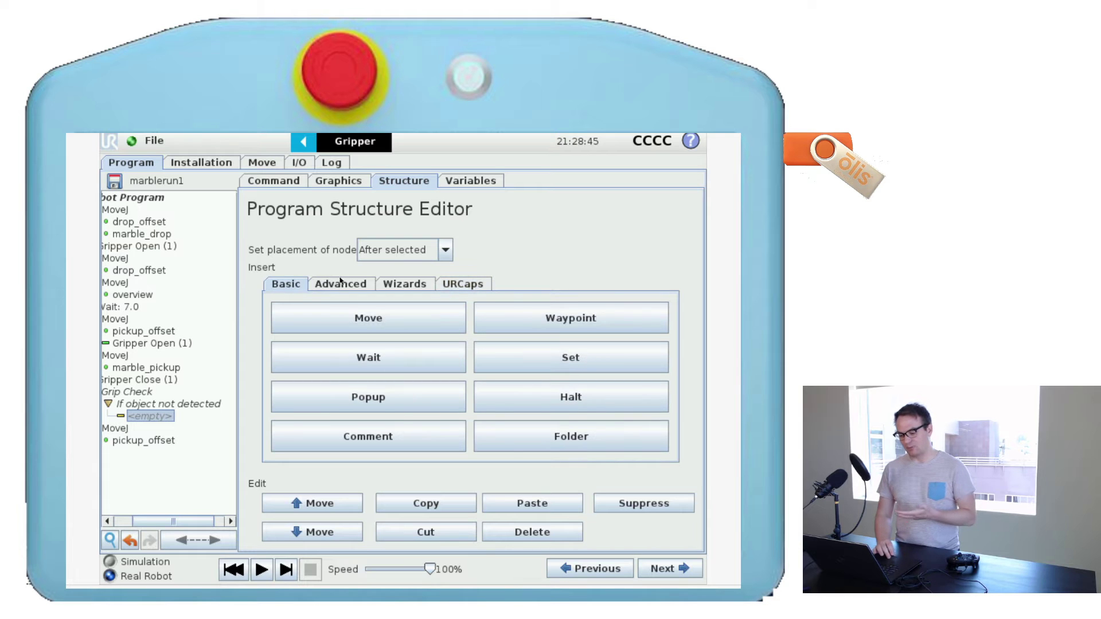
pyautogui.click(344, 283)
pyautogui.click(396, 285)
pyautogui.click(459, 283)
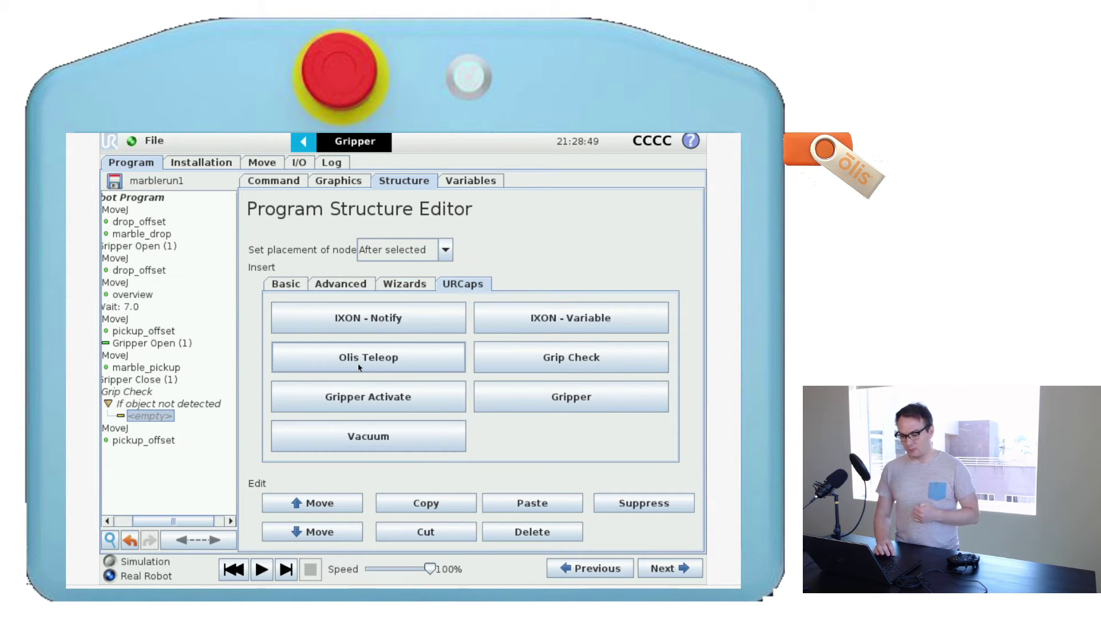
pyautogui.click(341, 370)
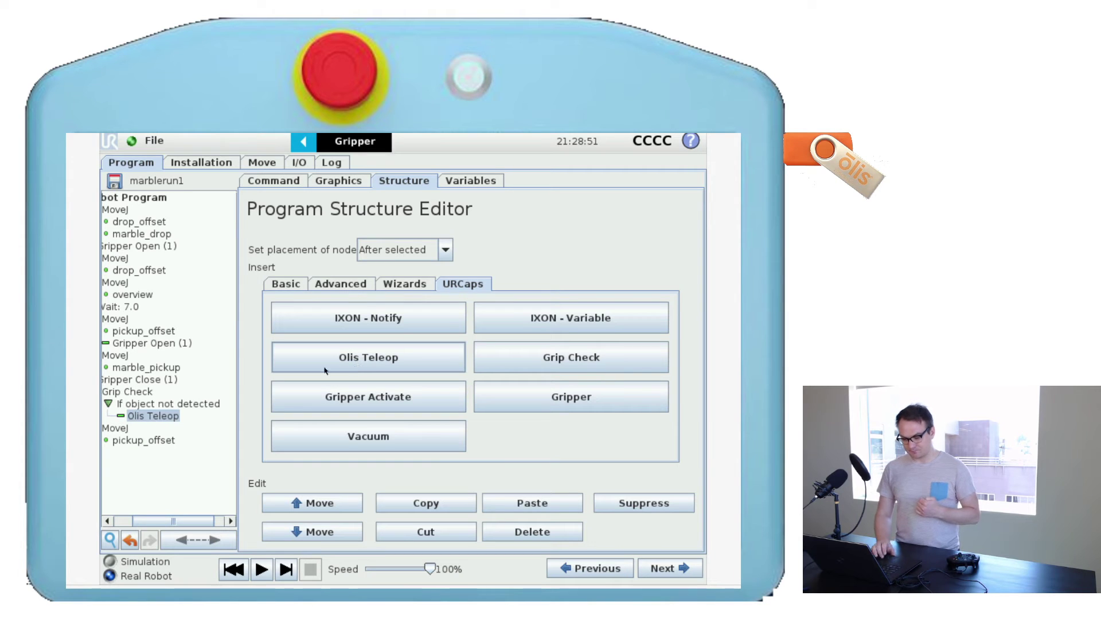
# Set the Olis Teleop node's operator message to "Out of marbles, please refill!"
pyautogui.click(142, 420)
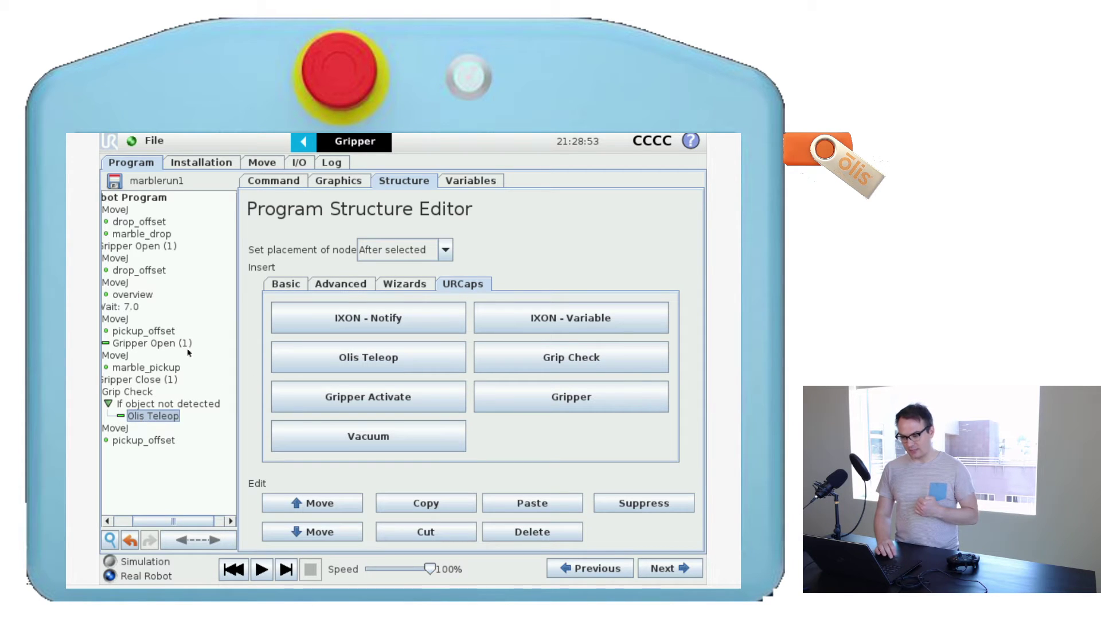
pyautogui.click(274, 183)
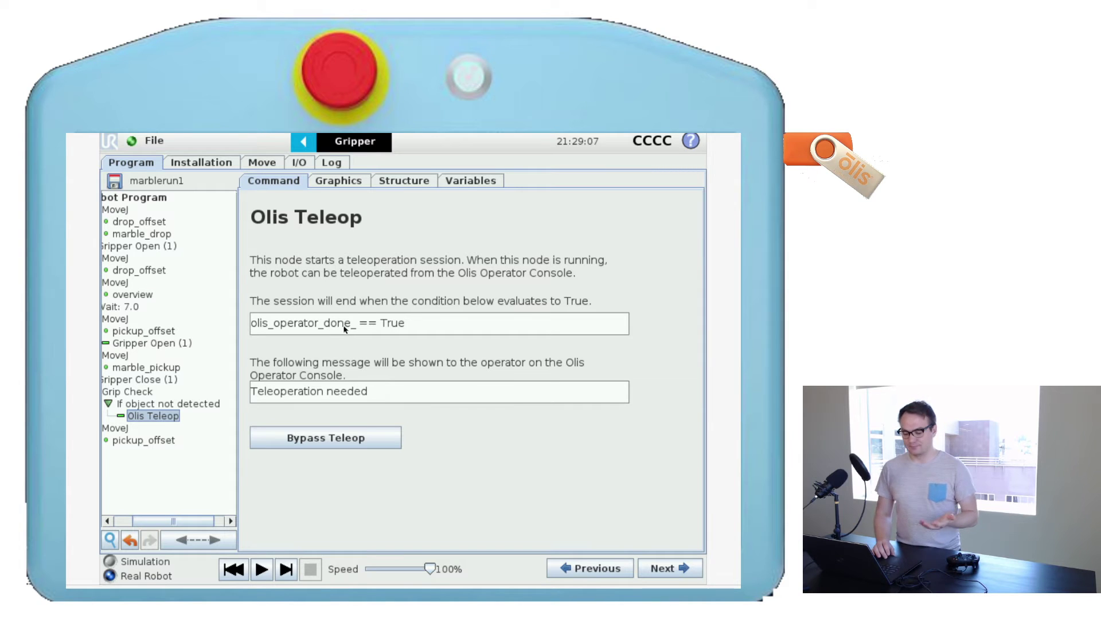
pyautogui.click(391, 402)
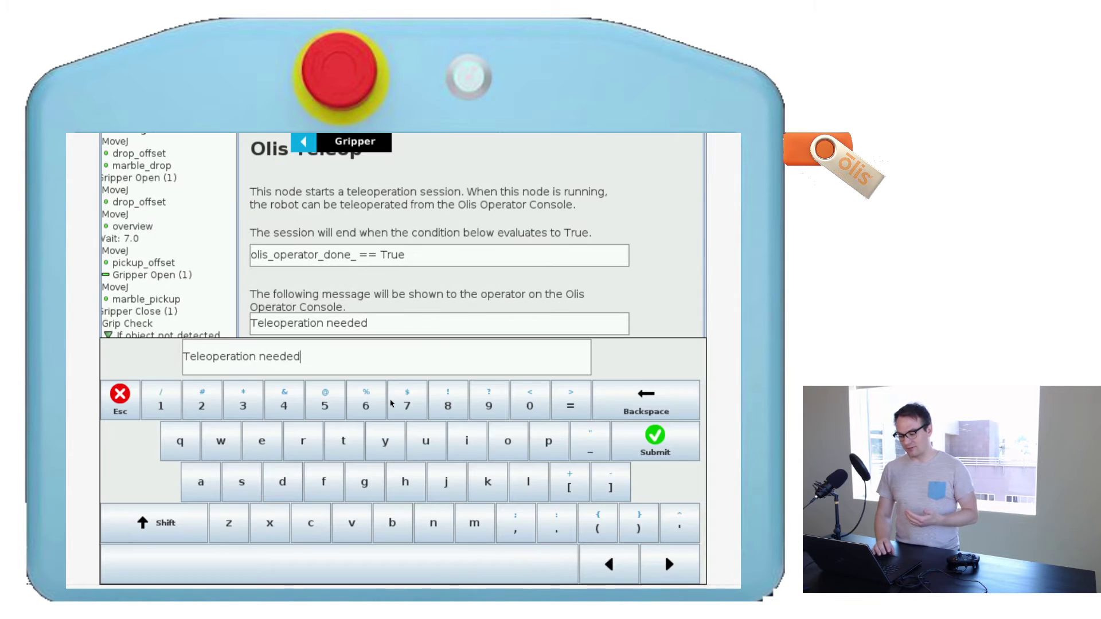
pyautogui.press('BackSpace')
pyautogui.press('BackSpace')
pyautogui.press('BackSpace')
pyautogui.press('BackSpace')
pyautogui.press('BackSpace')
pyautogui.press('BackSpace')
pyautogui.press('BackSpace')
pyautogui.press('BackSpace')
pyautogui.press('BackSpace')
pyautogui.press('BackSpace')
pyautogui.press('BackSpace')
pyautogui.press('BackSpace')
pyautogui.press('BackSpace')
pyautogui.press('BackSpace')
pyautogui.press('BackSpace')
pyautogui.press('BackSpace')
pyautogui.press('BackSpace')
pyautogui.press('BackSpace')
pyautogui.press('BackSpace')
pyautogui.press('BackSpace')
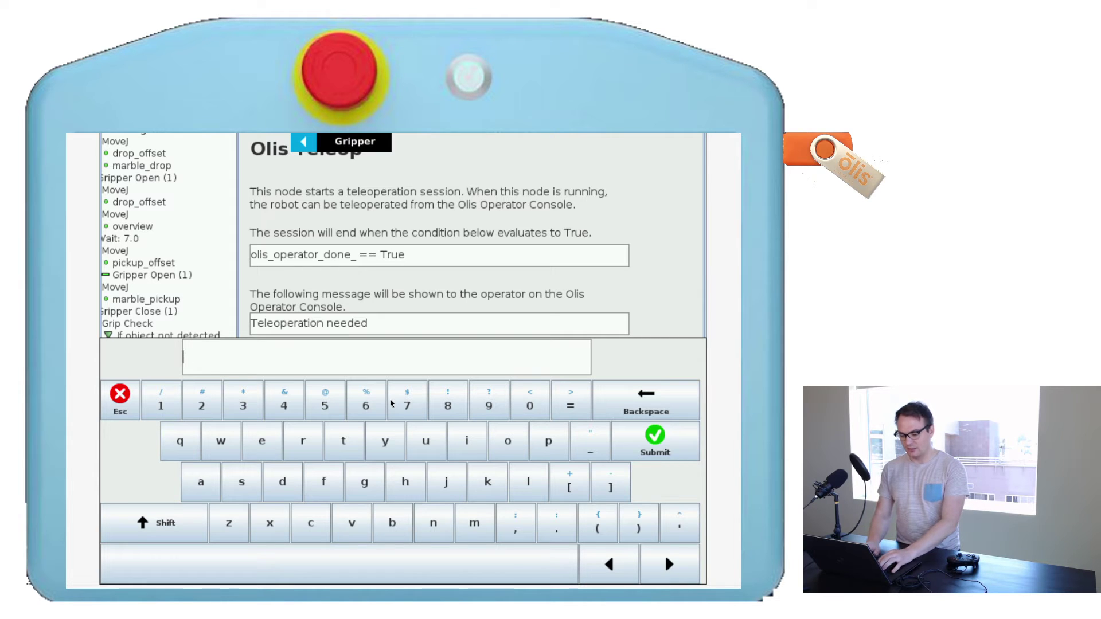
pyautogui.write('Out of marbles, p')
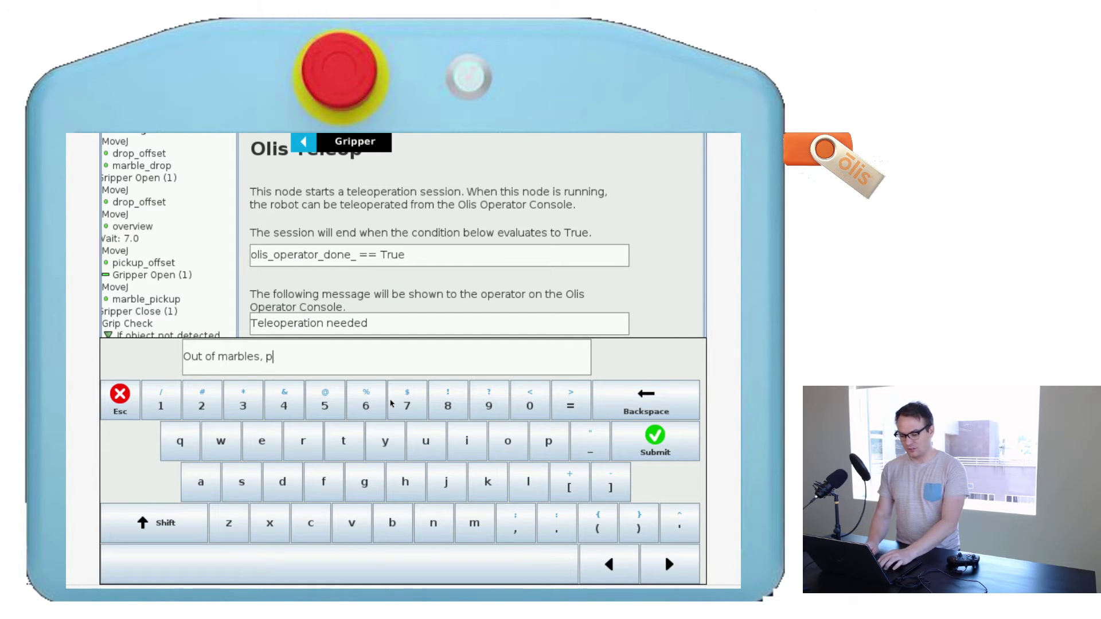
pyautogui.write('lease refill!')
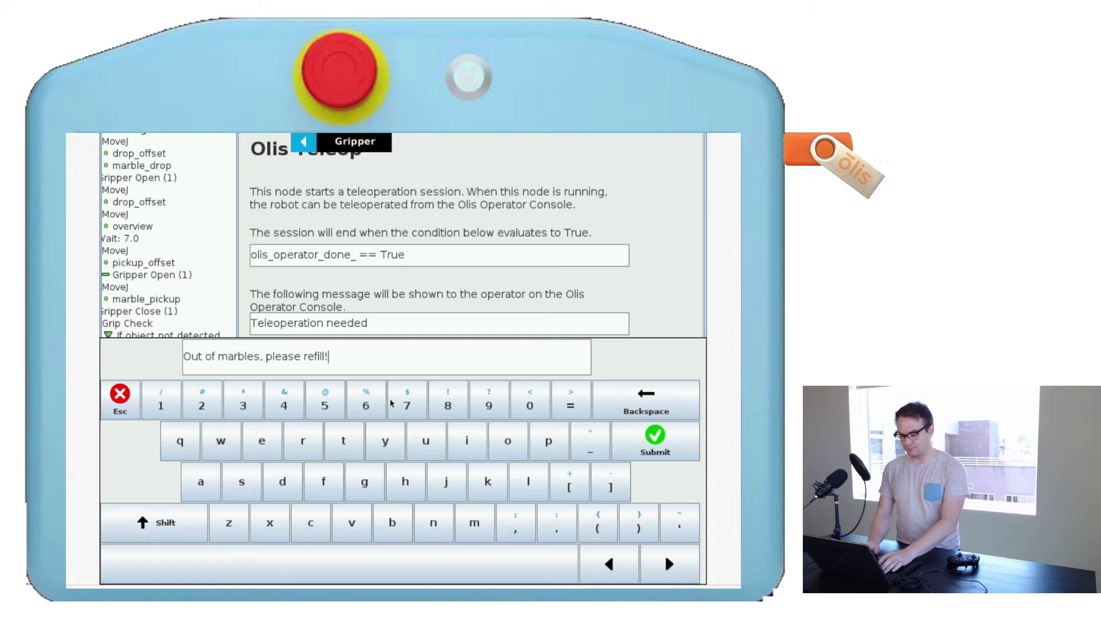
pyautogui.click(633, 446)
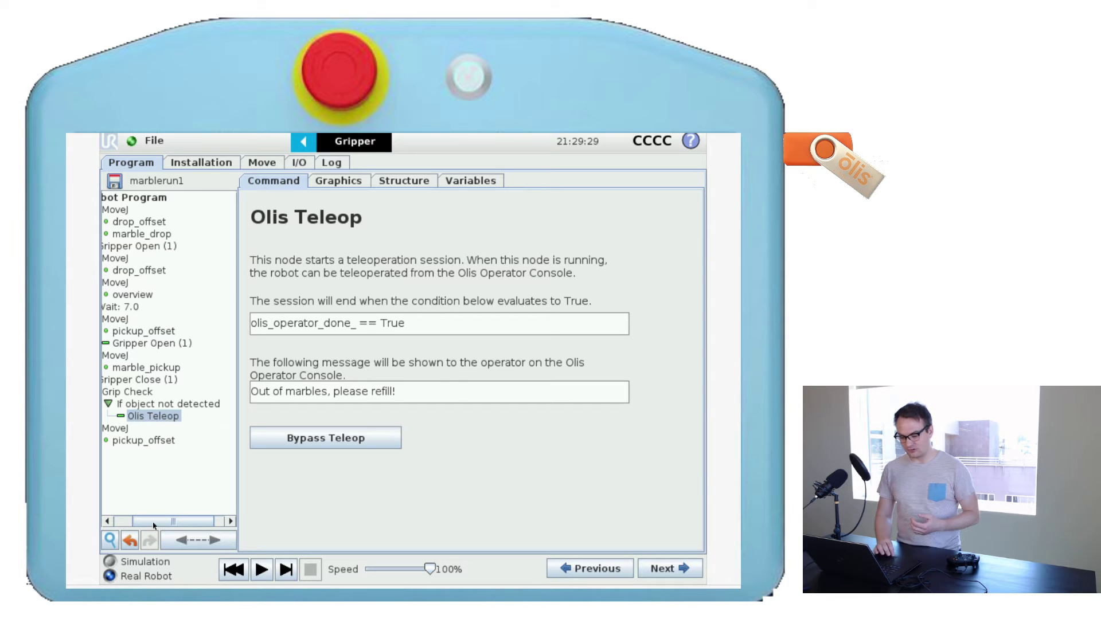
# Set the wait after the overview waypoint to 0.0 seconds and save the program
pyautogui.moveTo(154, 525); pyautogui.dragTo(136, 525)
pyautogui.click(162, 306)
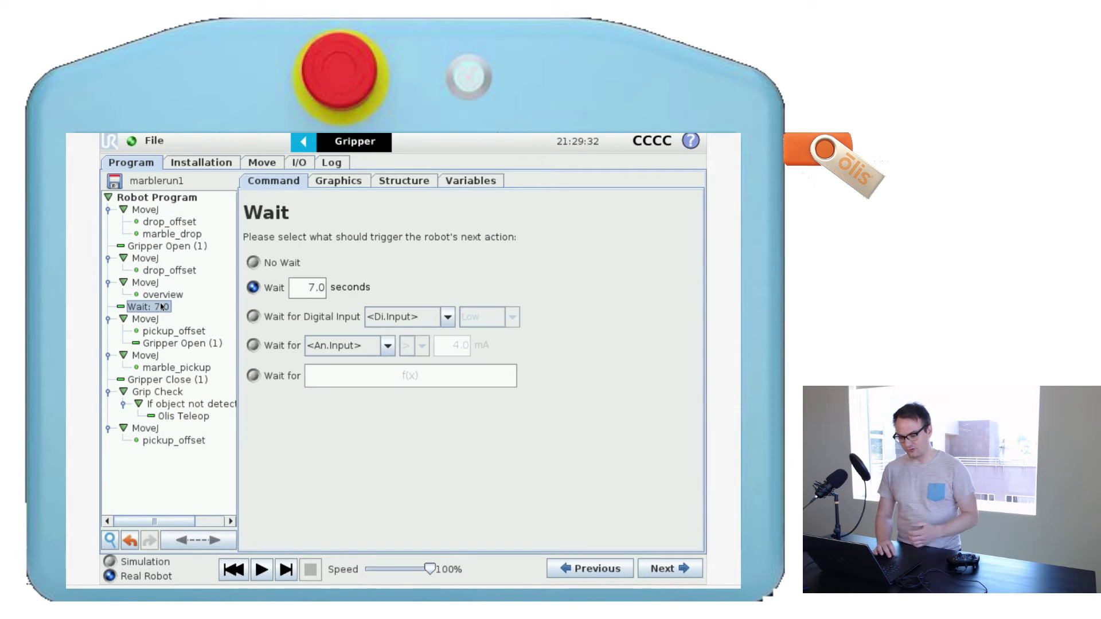
pyautogui.click(314, 290)
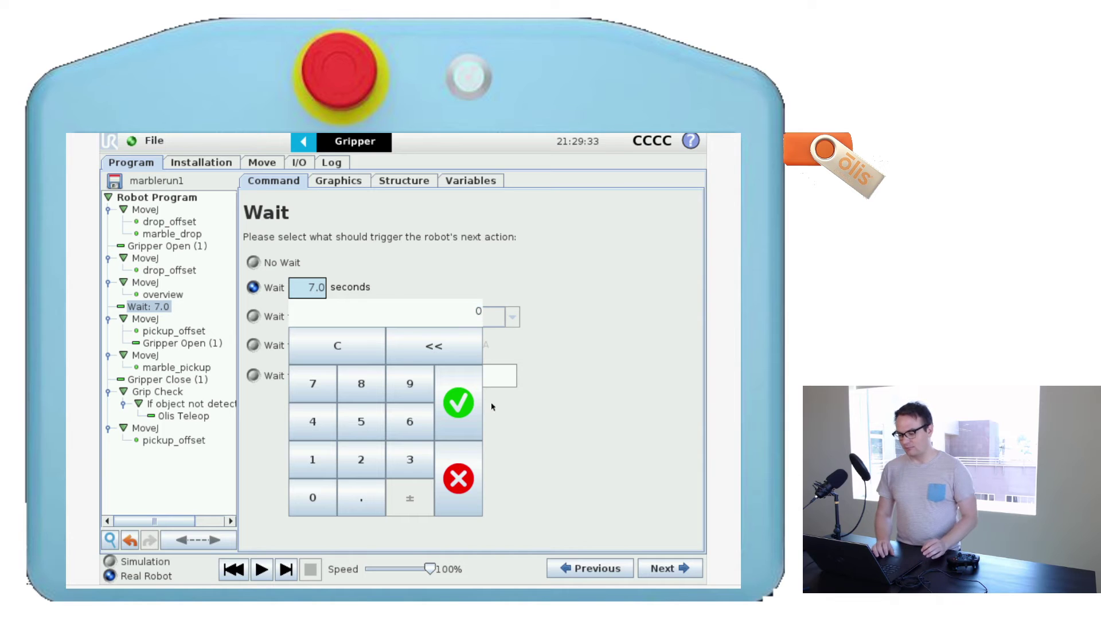
pyautogui.click(471, 406)
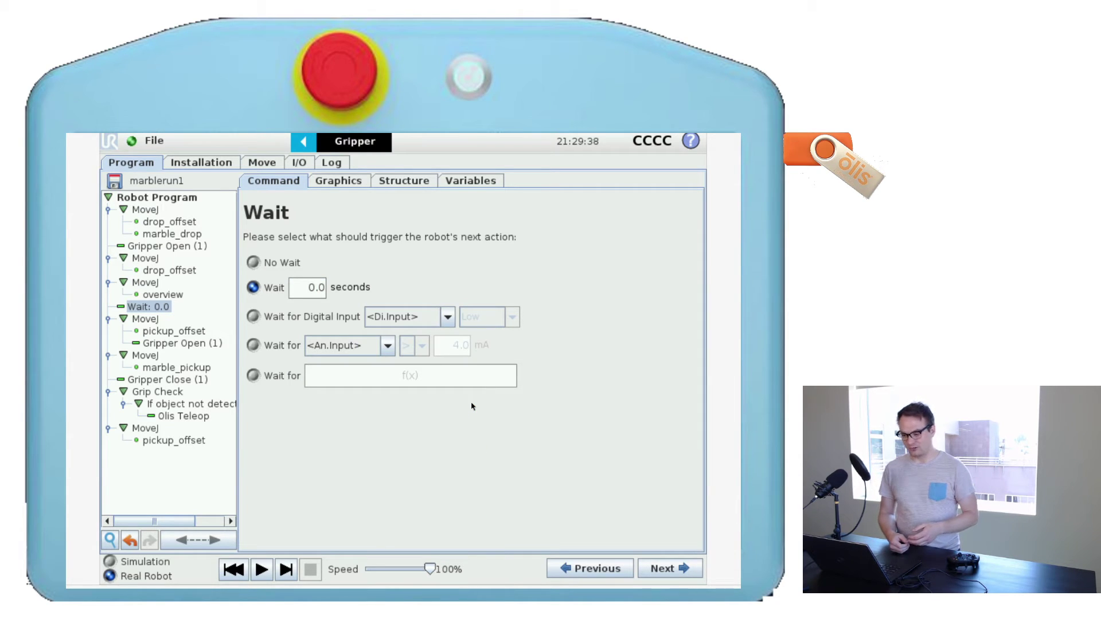
pyautogui.click(154, 141)
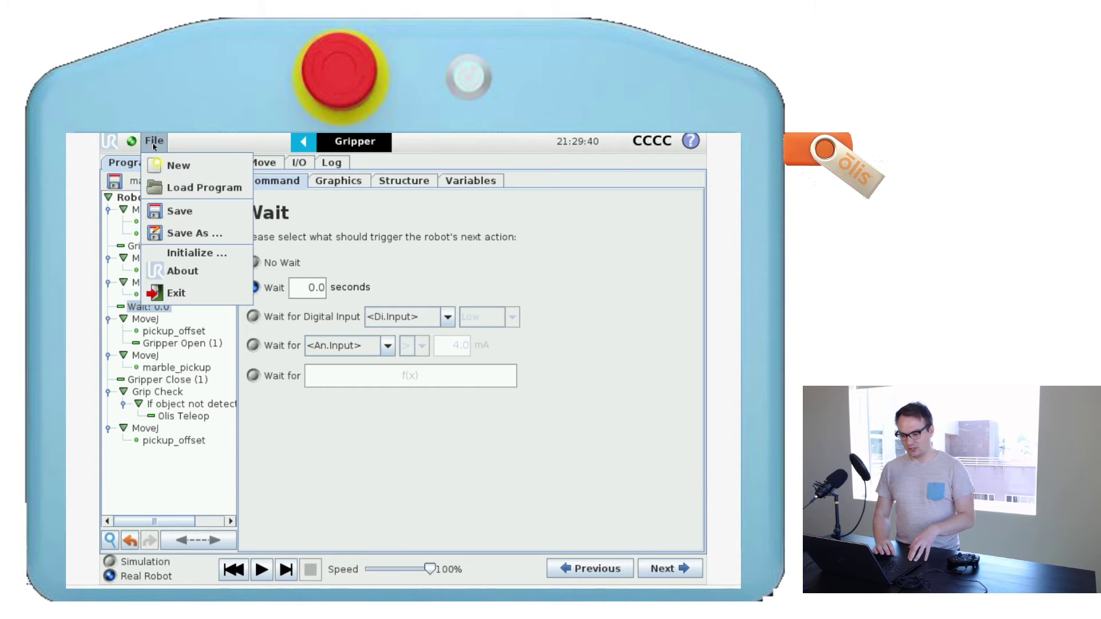
pyautogui.click(177, 209)
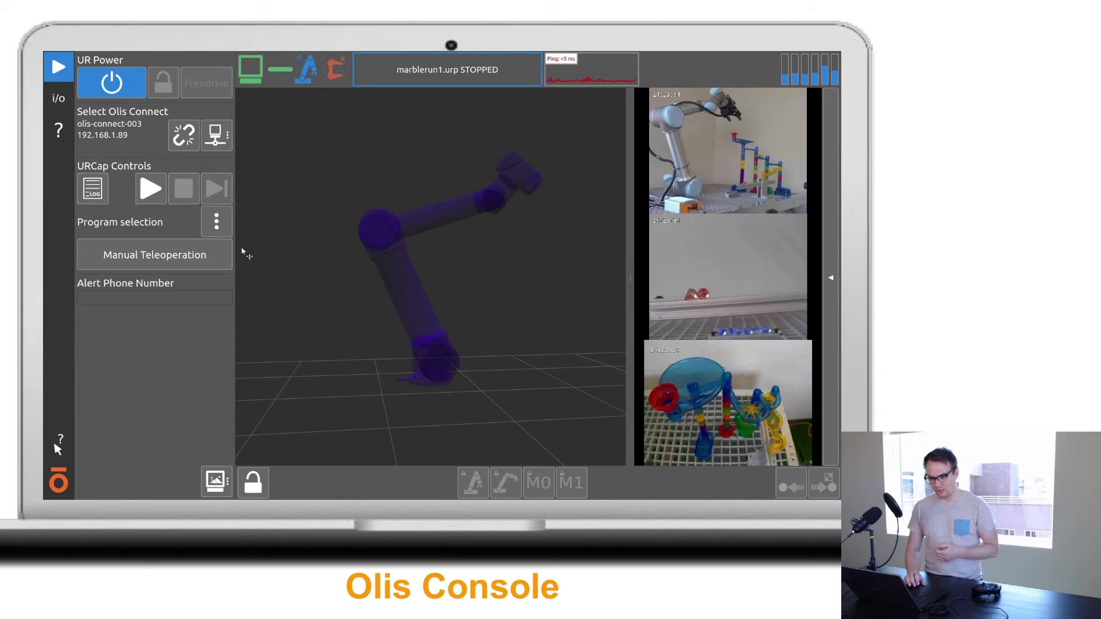
# Switch to the Olis Console and run the marblerun1 program
pyautogui.click(148, 197)
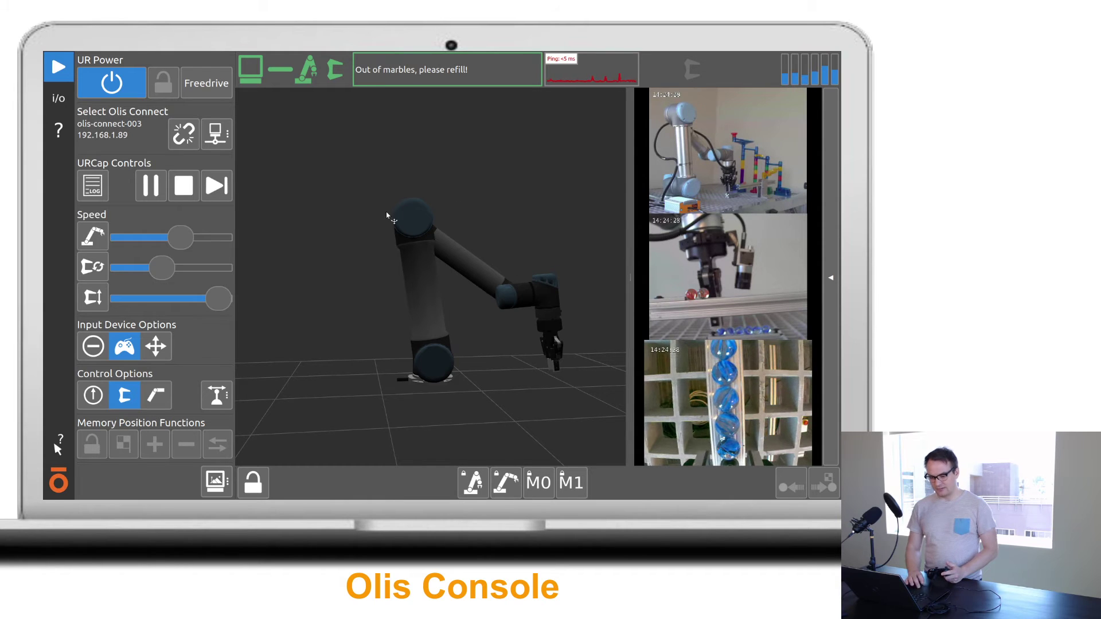
# Reduce the arm speed for teleoperating near the marbles, raise it again for the larger move, and resume the program
pyautogui.moveTo(174, 244); pyautogui.dragTo(137, 241)
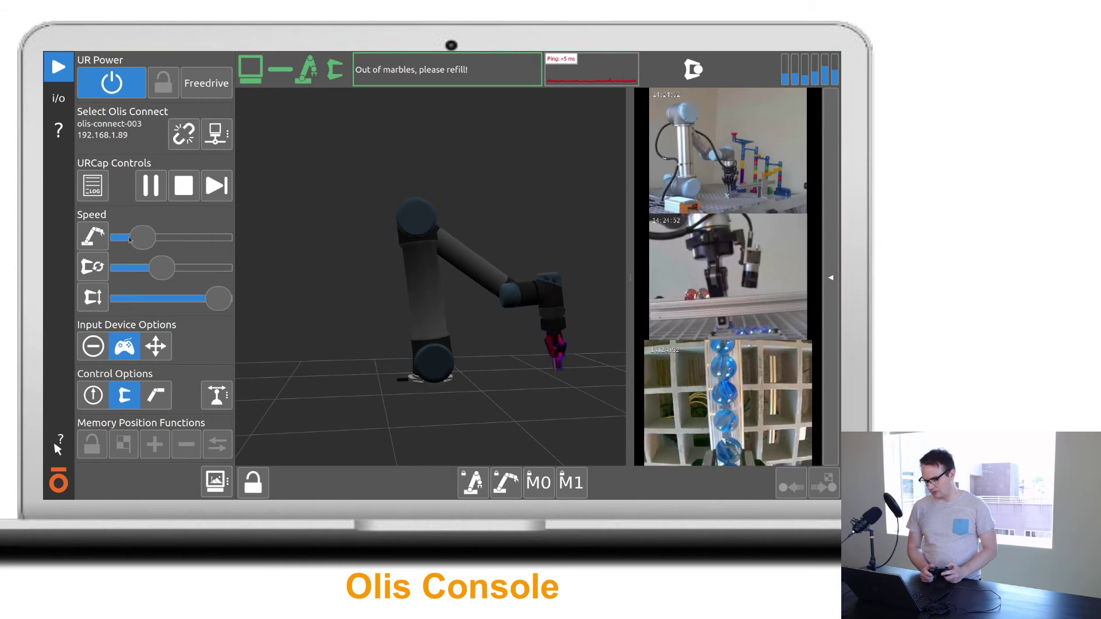
pyautogui.moveTo(144, 238); pyautogui.dragTo(181, 235)
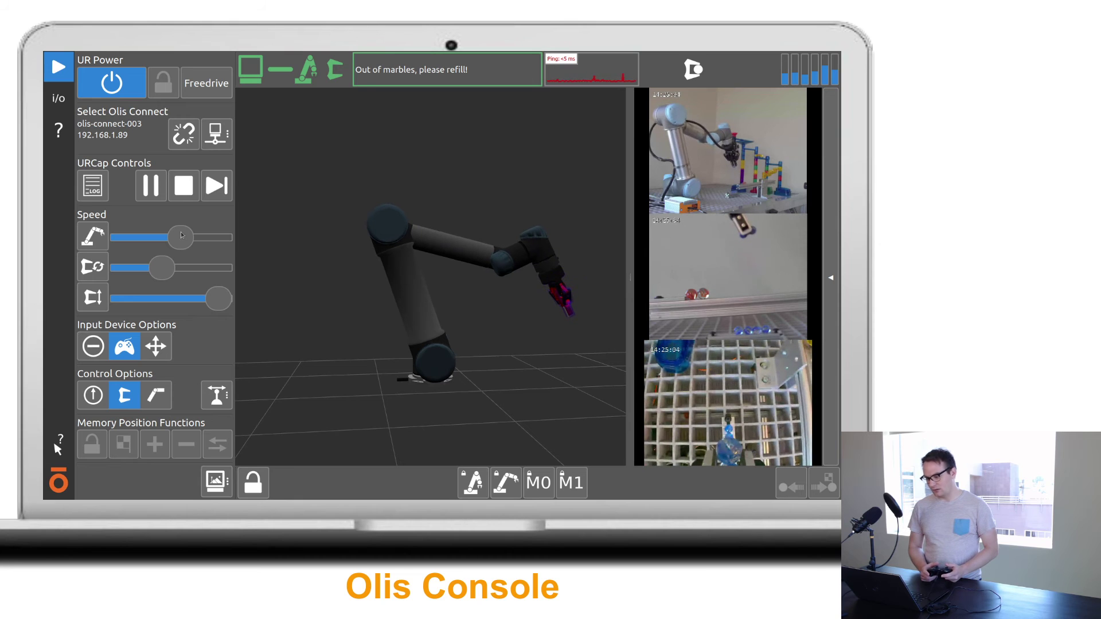
pyautogui.click(217, 186)
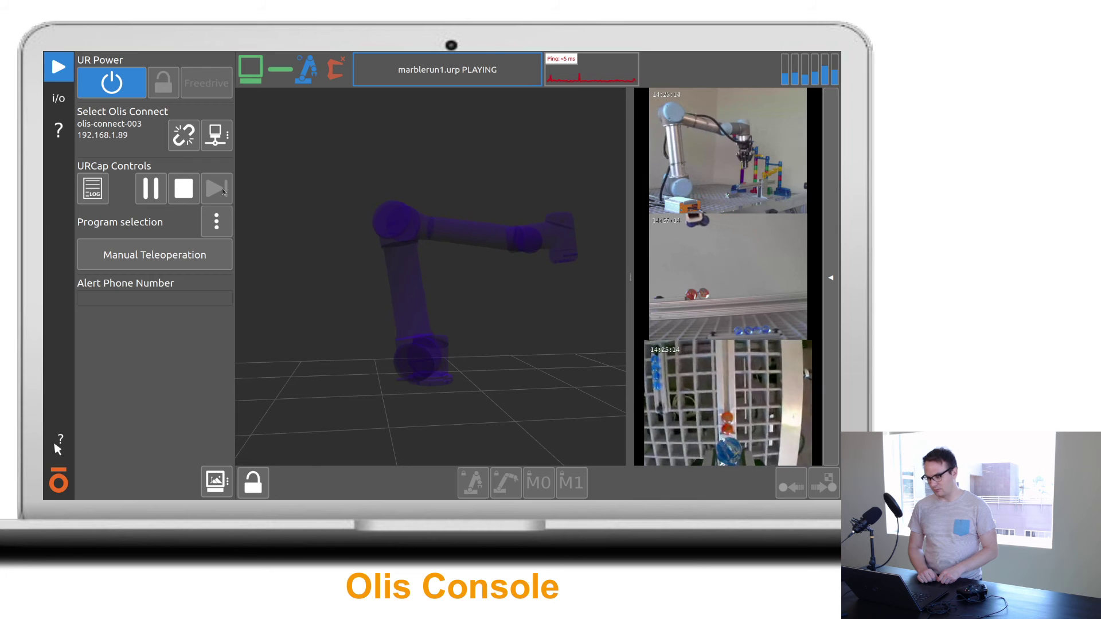